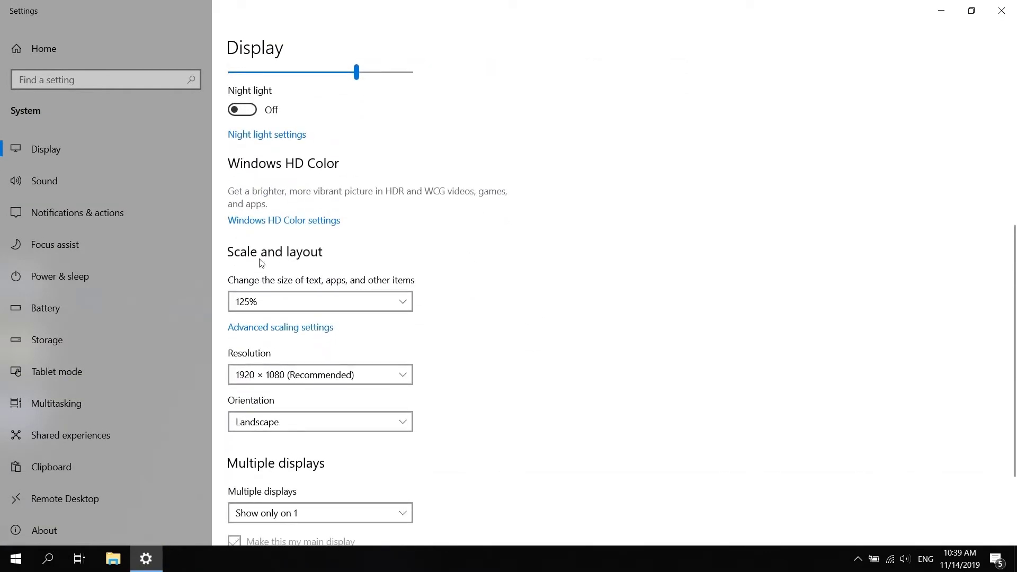
# Set the display scaling to 100% and the resolution to 1920 × 1080 (Recommended)
pyautogui.click(405, 302)
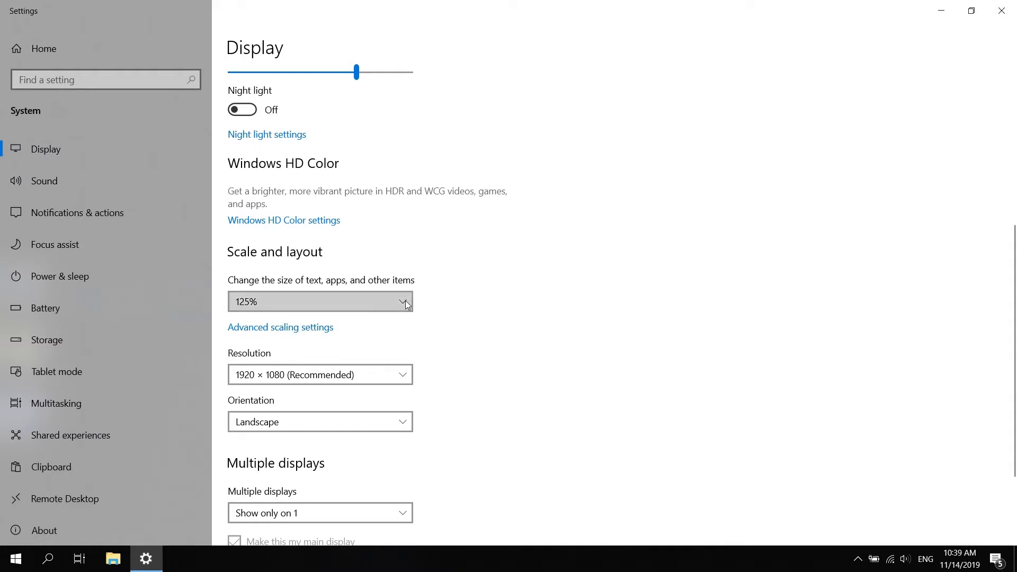
pyautogui.click(275, 280)
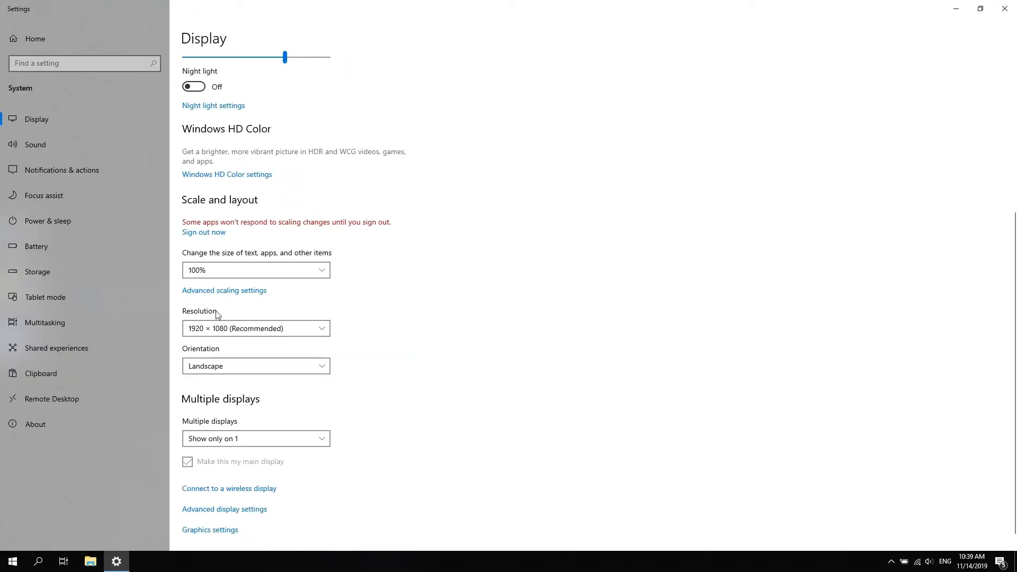
pyautogui.click(324, 330)
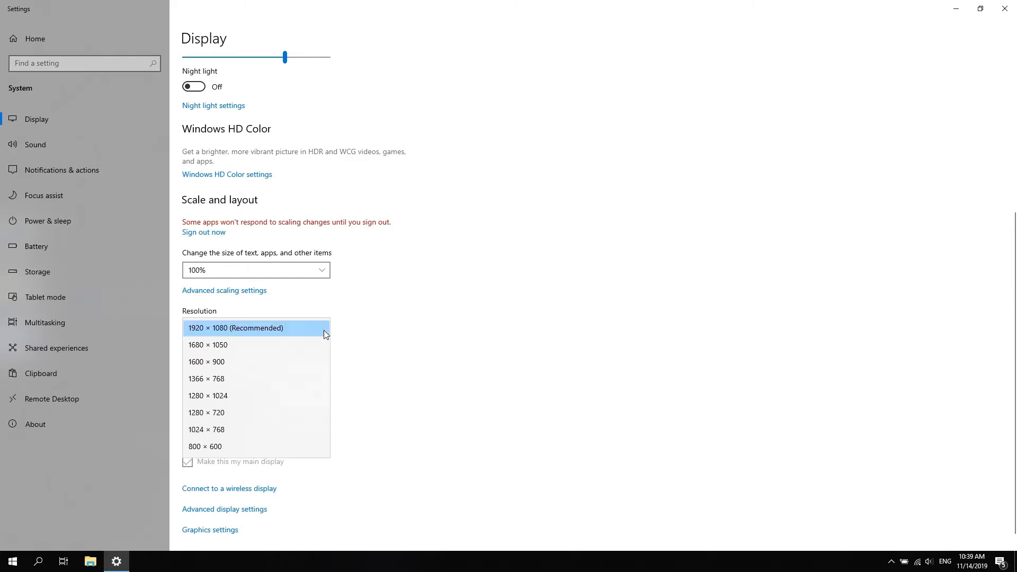
pyautogui.click(282, 325)
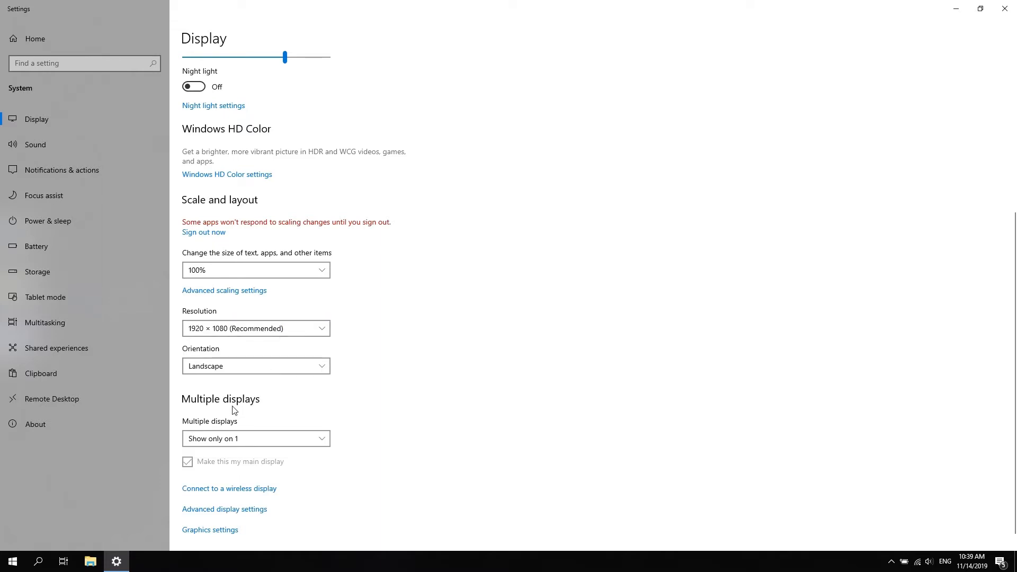
# Set multiple displays to Duplicate these displays, keep the changes and close the Windows display settings
pyautogui.click(323, 440)
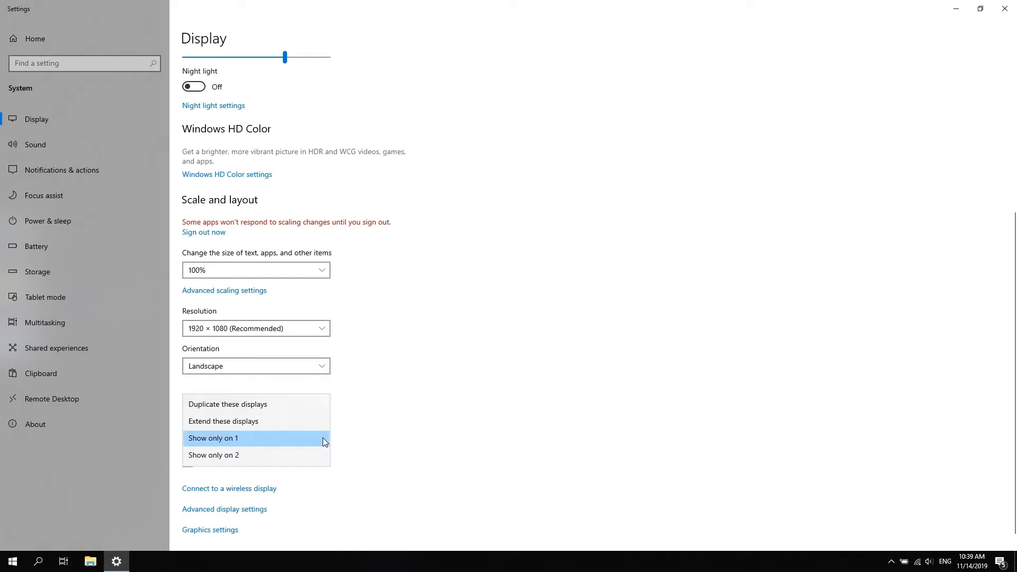
pyautogui.click(246, 404)
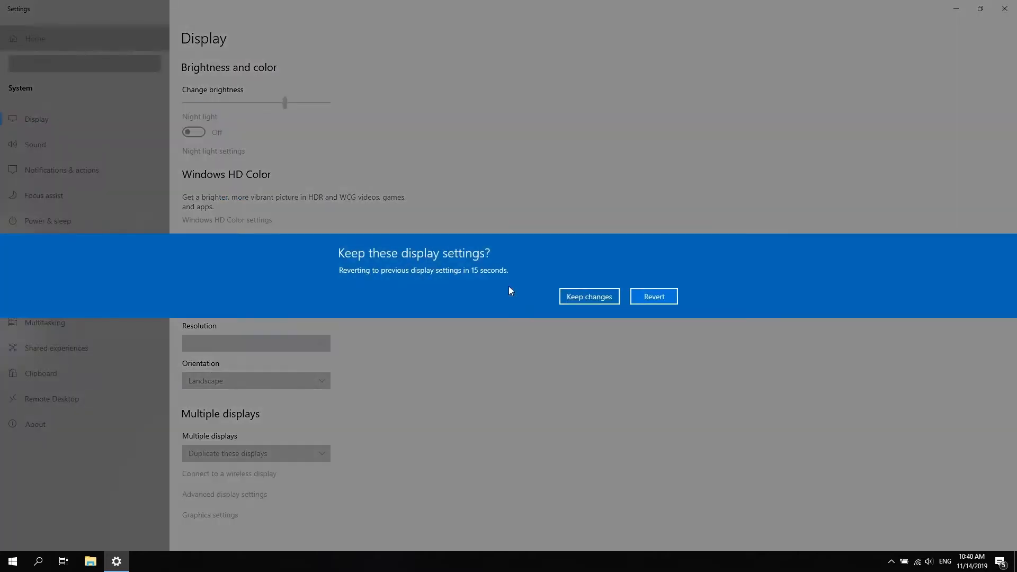
pyautogui.click(604, 300)
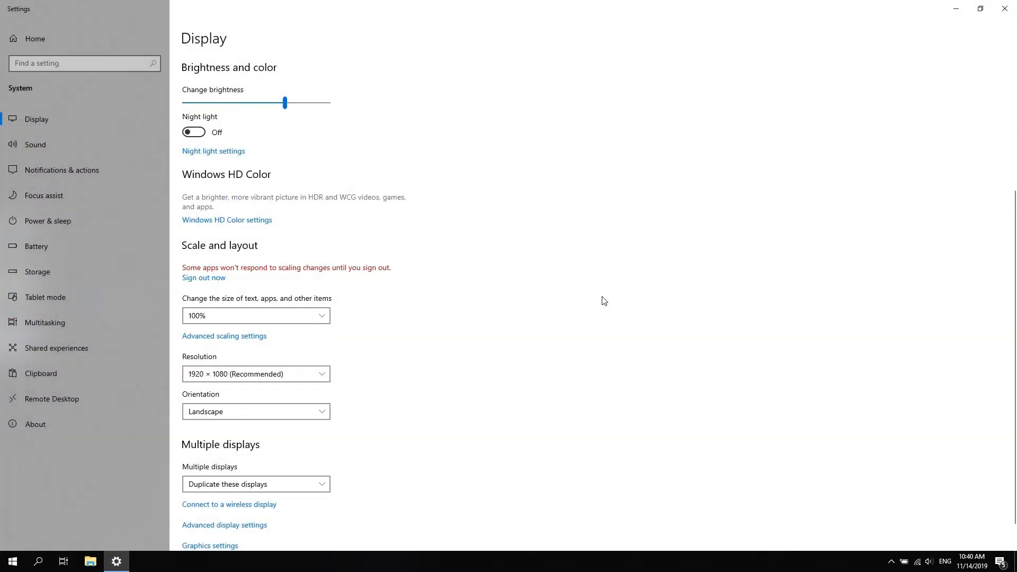
pyautogui.click(1007, 12)
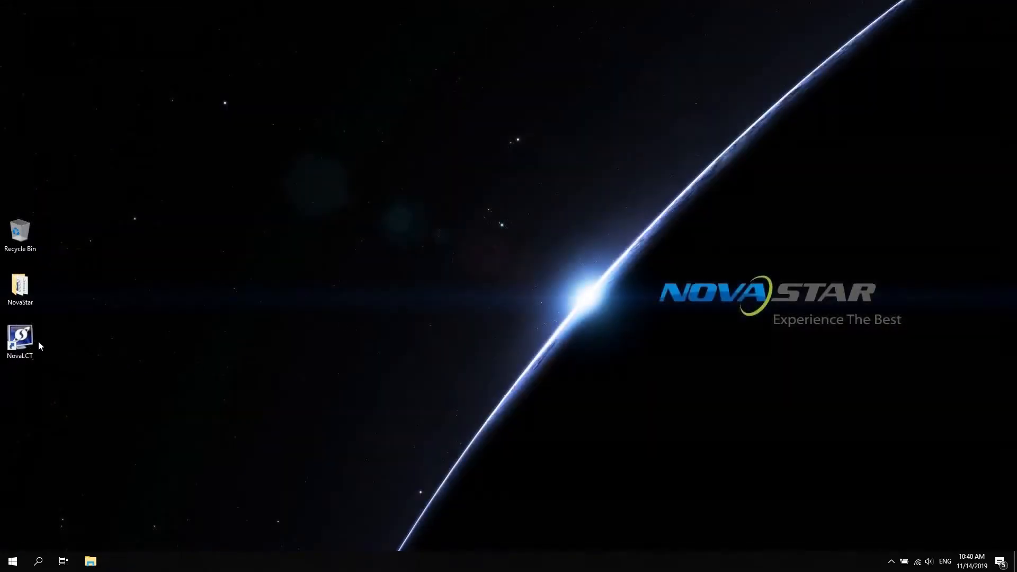
# Launch NovaLCT and log in as an advanced synchronous system user by entering the login password
pyautogui.doubleClick(20, 341)
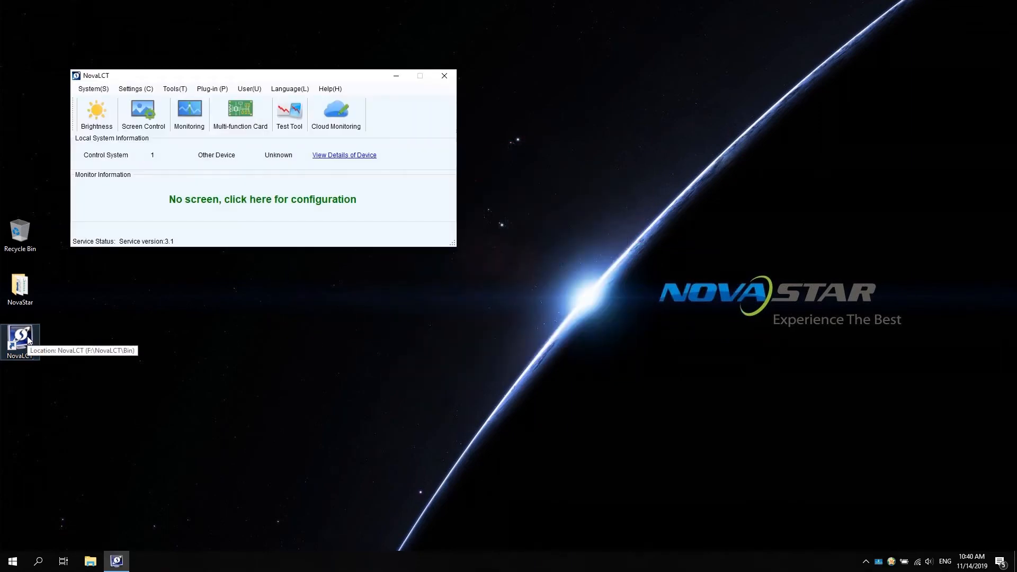
pyautogui.click(254, 92)
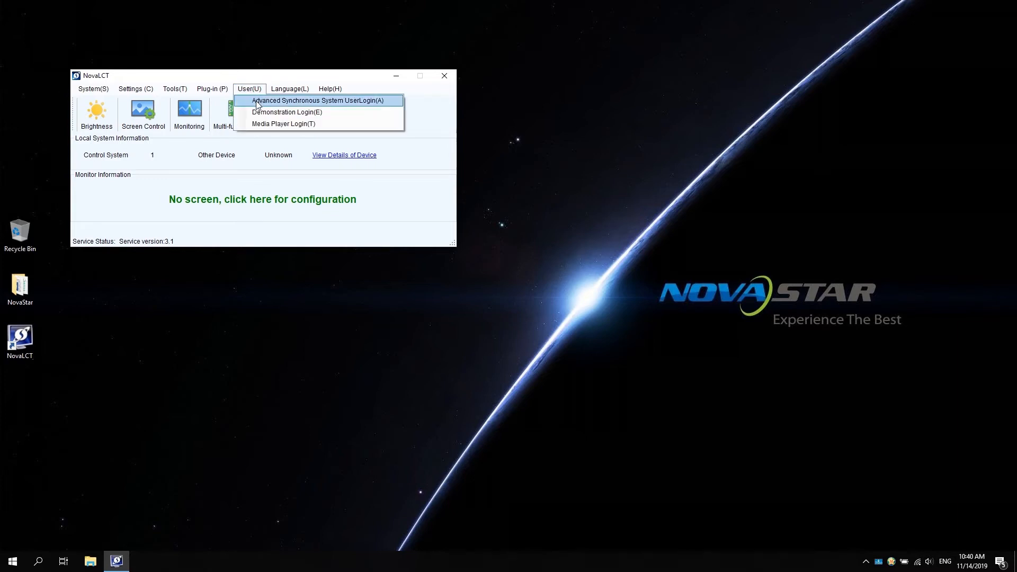
pyautogui.click(260, 102)
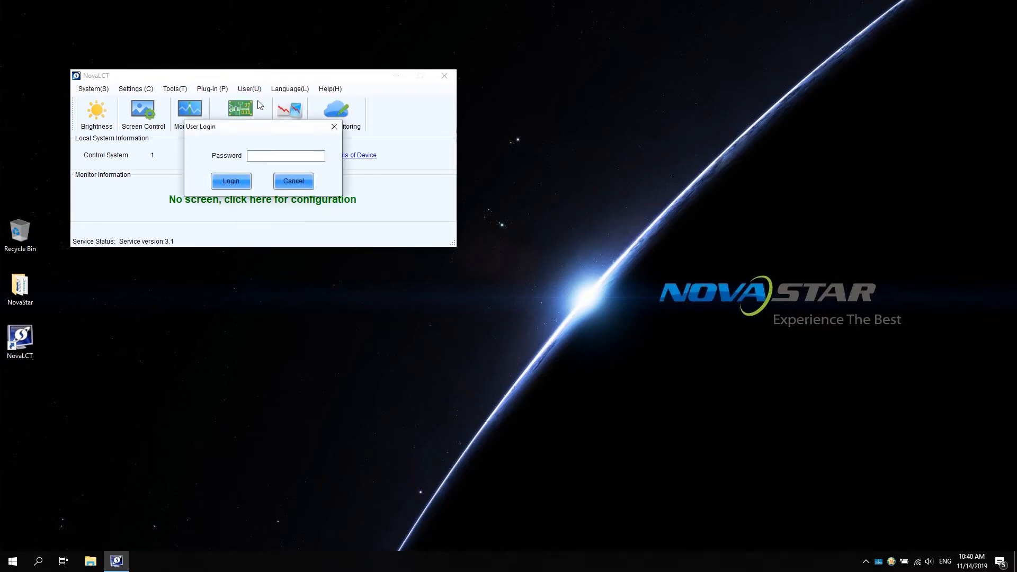
pyautogui.write('adm')
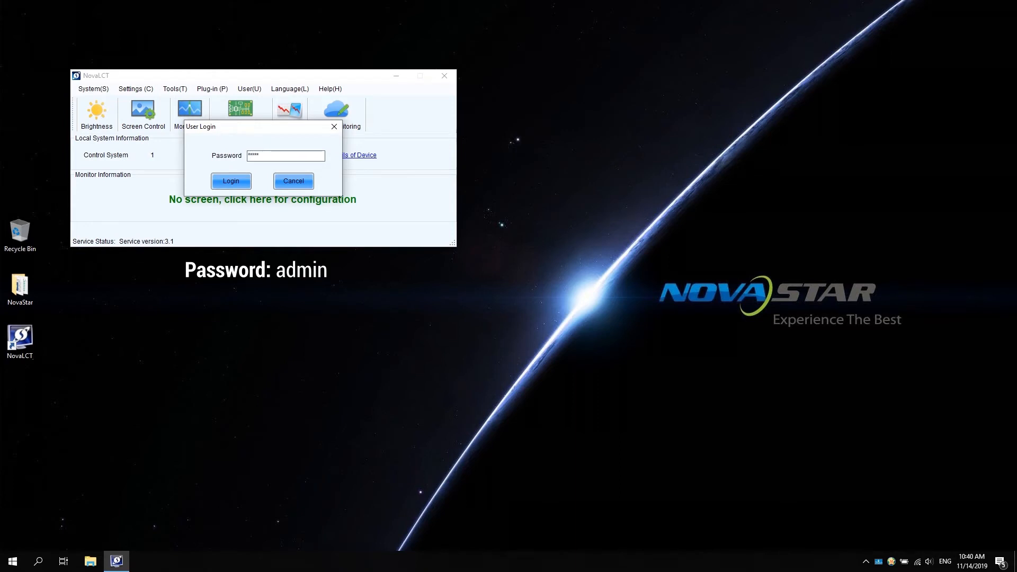
pyautogui.write('in')
pyautogui.click(231, 180)
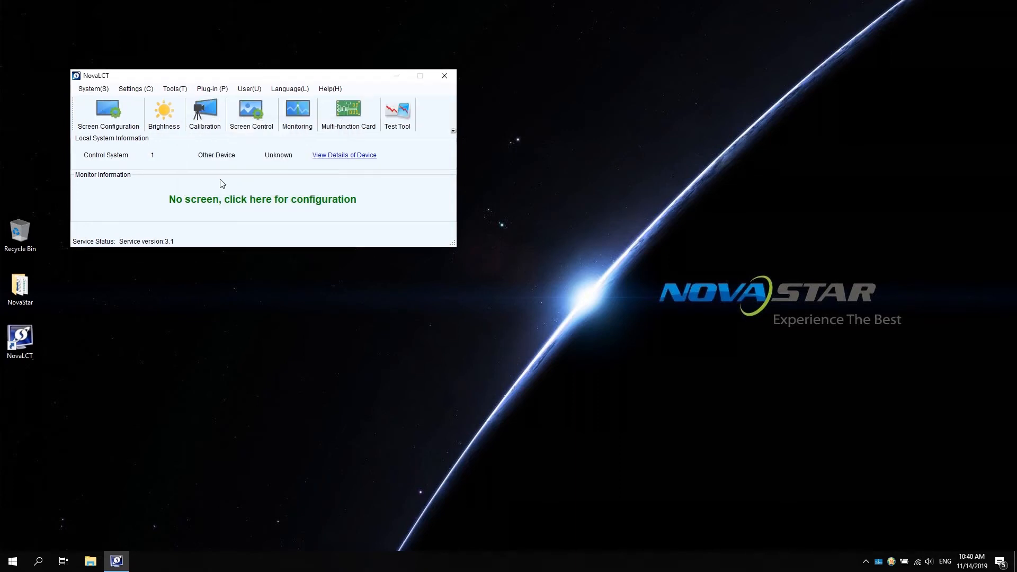
# Open the screen configuration, apply a sending card resolution of 1920 x 1080 px and refresh the display mode
pyautogui.click(111, 123)
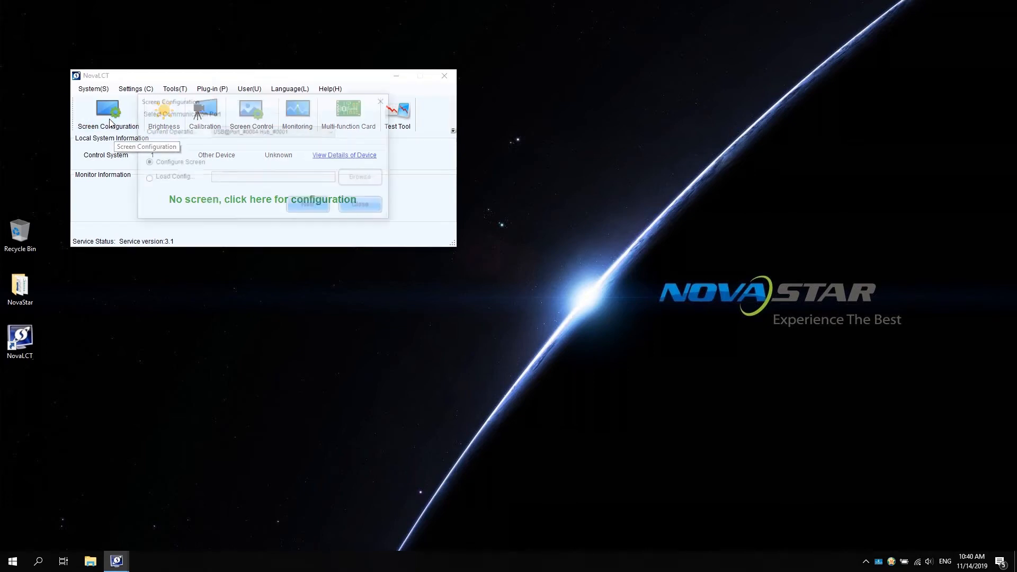
pyautogui.click(309, 208)
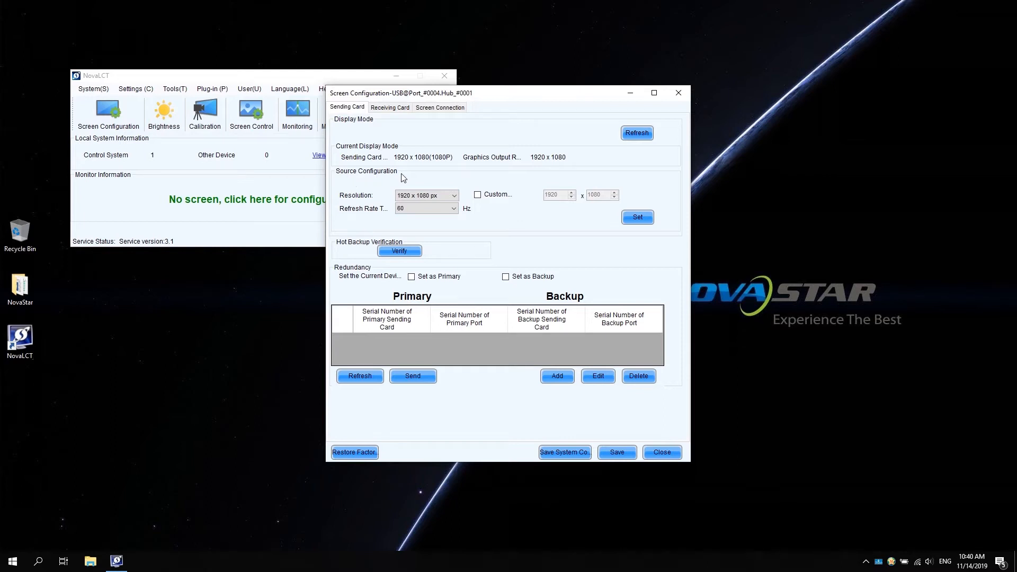
pyautogui.click(457, 197)
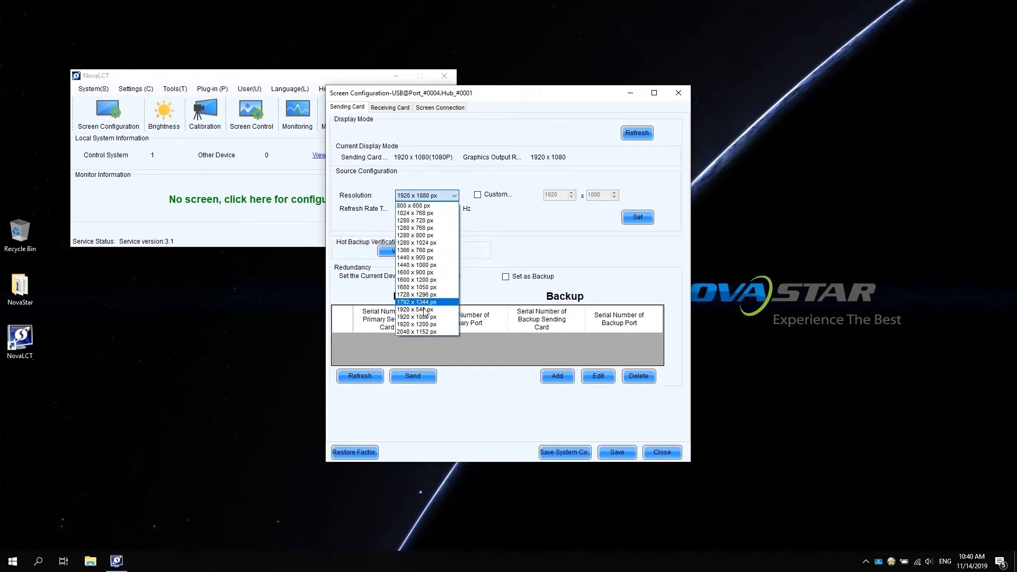
pyautogui.click(445, 317)
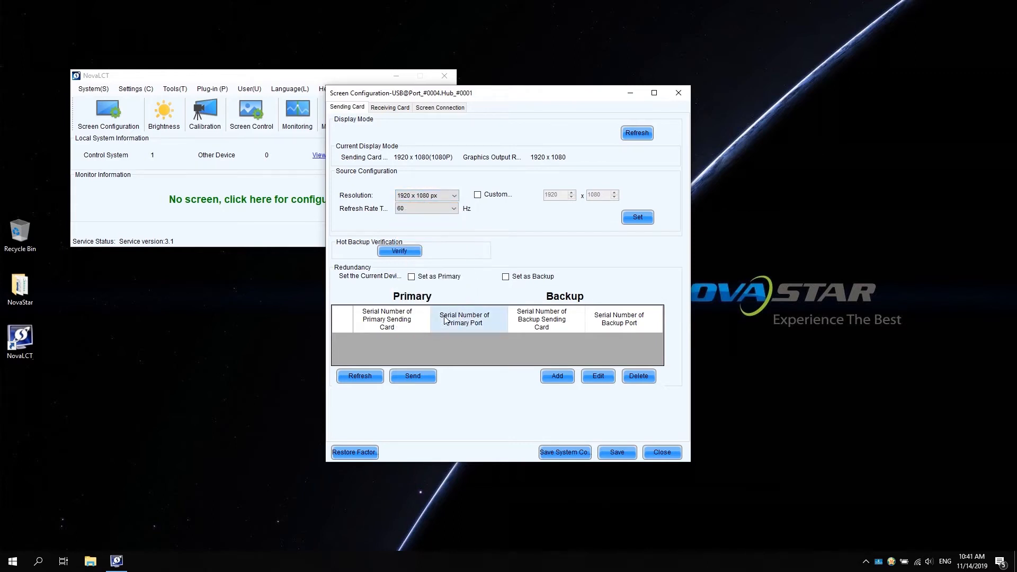
pyautogui.click(637, 220)
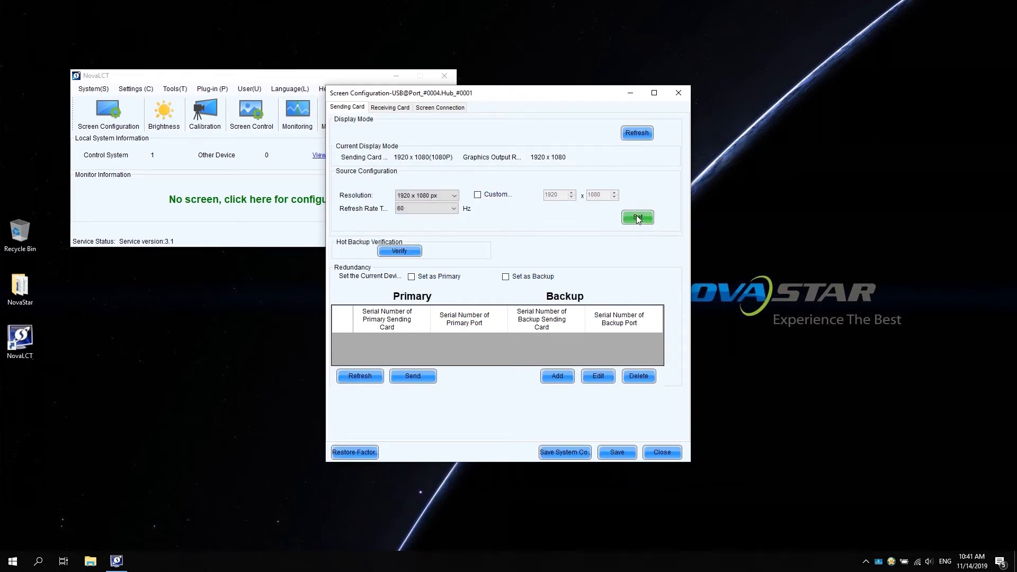
pyautogui.click(638, 134)
# Start Smart Settings for the receiving card and set the module chip type to Common Chip
pyautogui.click(392, 107)
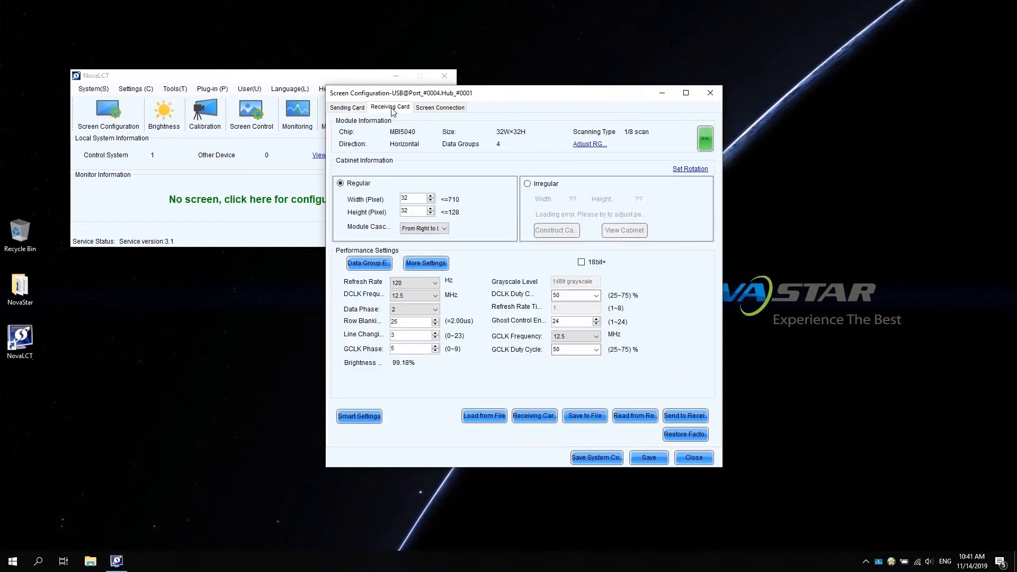
pyautogui.click(357, 418)
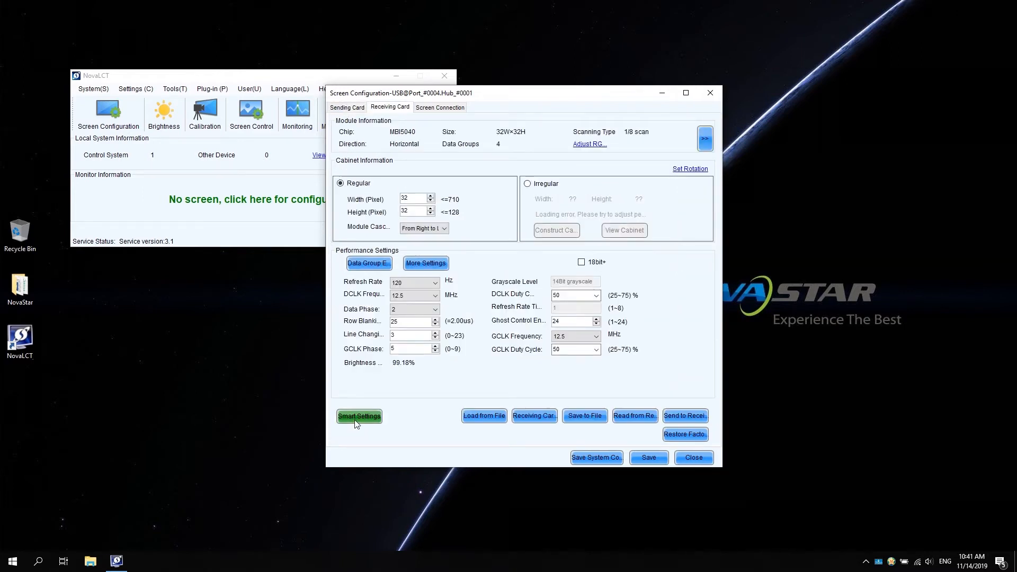
pyautogui.click(552, 373)
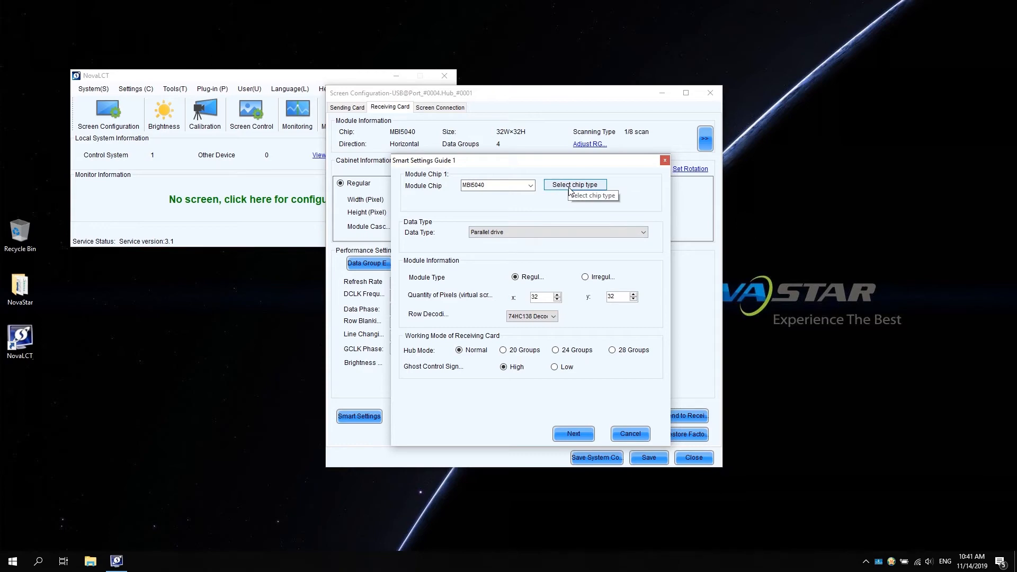
pyautogui.click(570, 185)
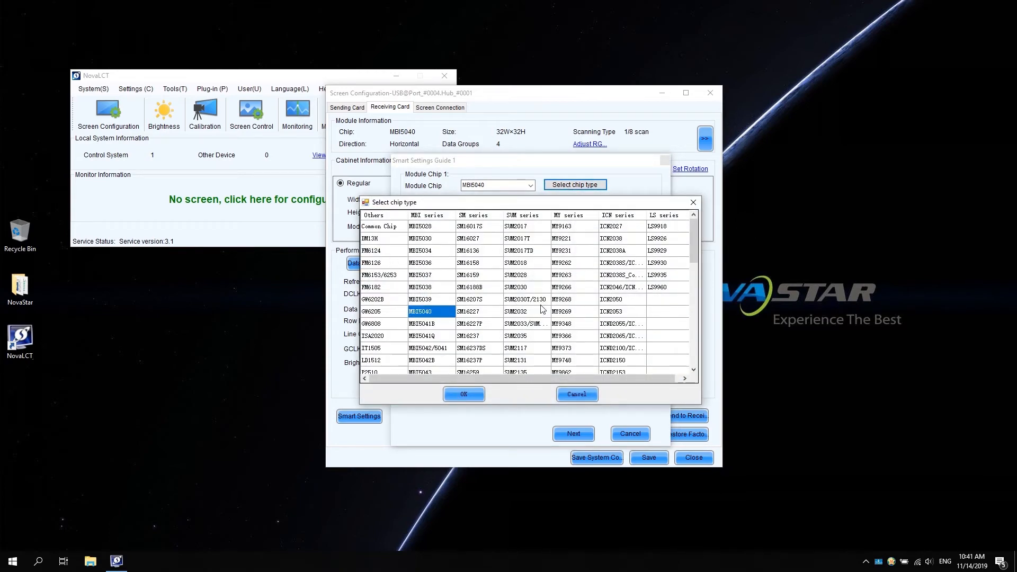
pyautogui.scroll(-3, 542, 309)
pyautogui.scroll(-1, 543, 309)
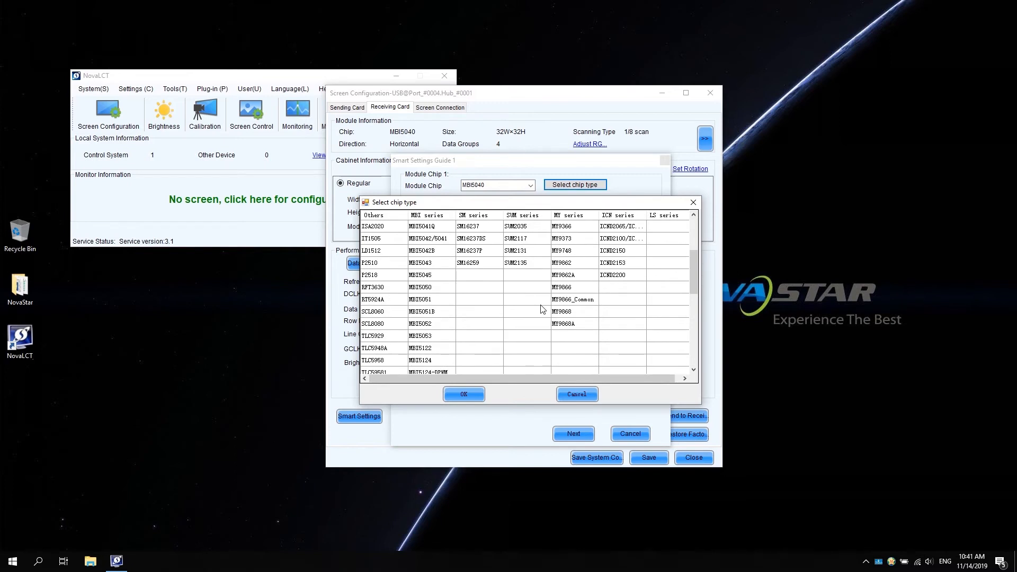
pyautogui.scroll(3, 543, 309)
pyautogui.click(386, 228)
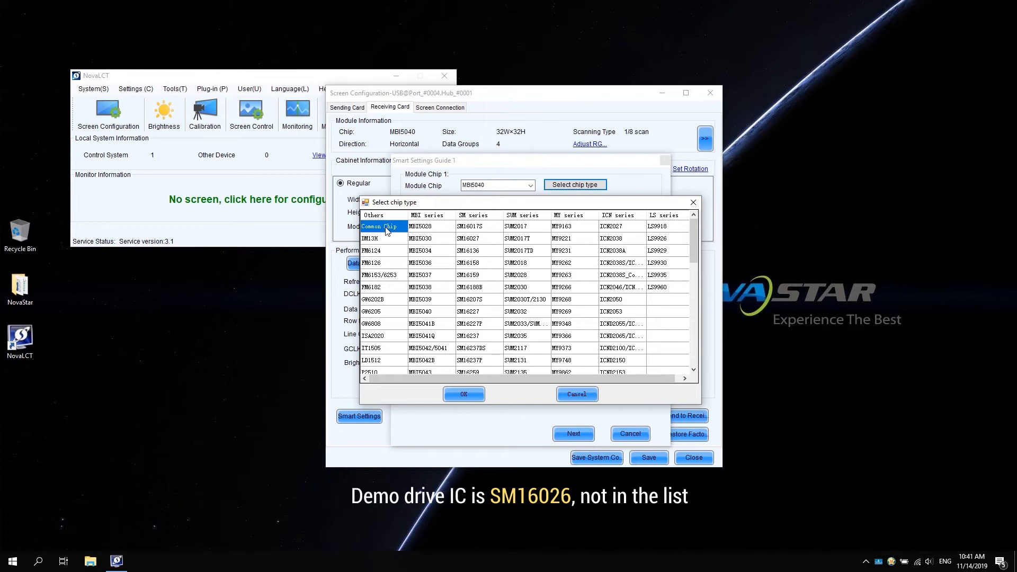
pyautogui.click(468, 395)
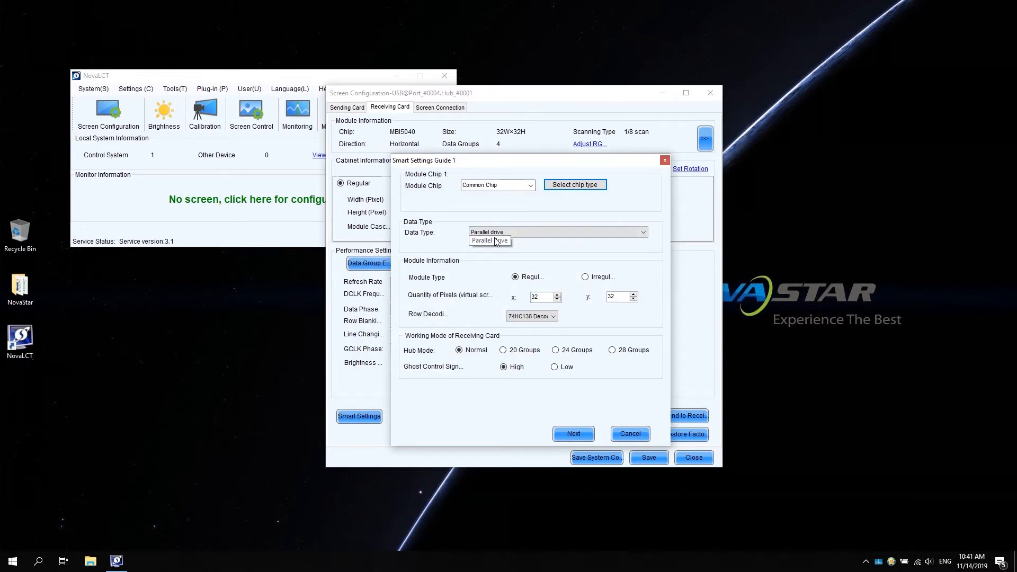
# Set the data type to Parallel drive, the module's x pixel quantity to 64 and row decoding to 74HC138 Decoding, and continue the guide
pyautogui.click(645, 237)
pyautogui.click(557, 245)
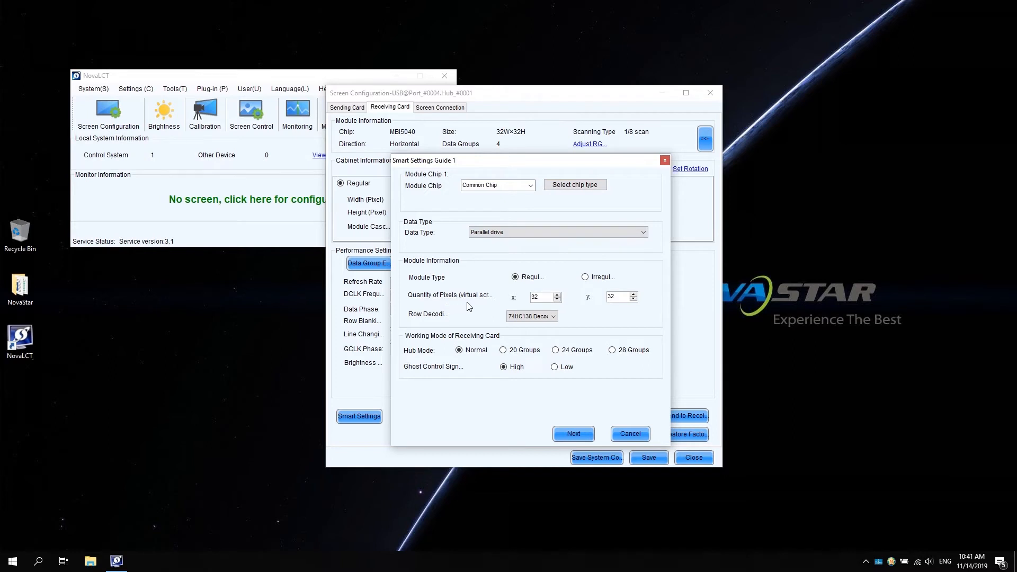
pyautogui.moveTo(544, 295); pyautogui.dragTo(521, 298)
pyautogui.write('64')
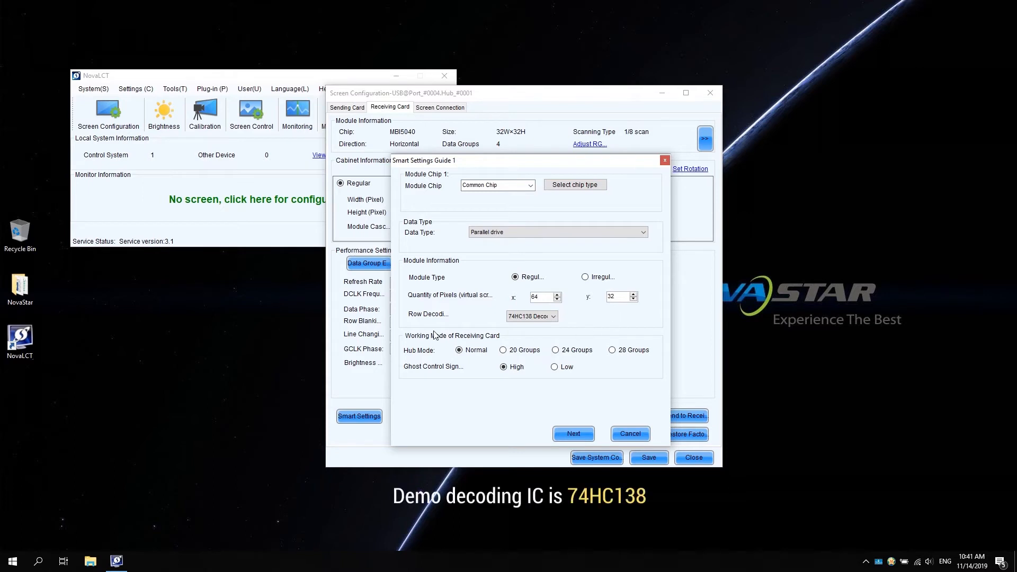
pyautogui.click(551, 316)
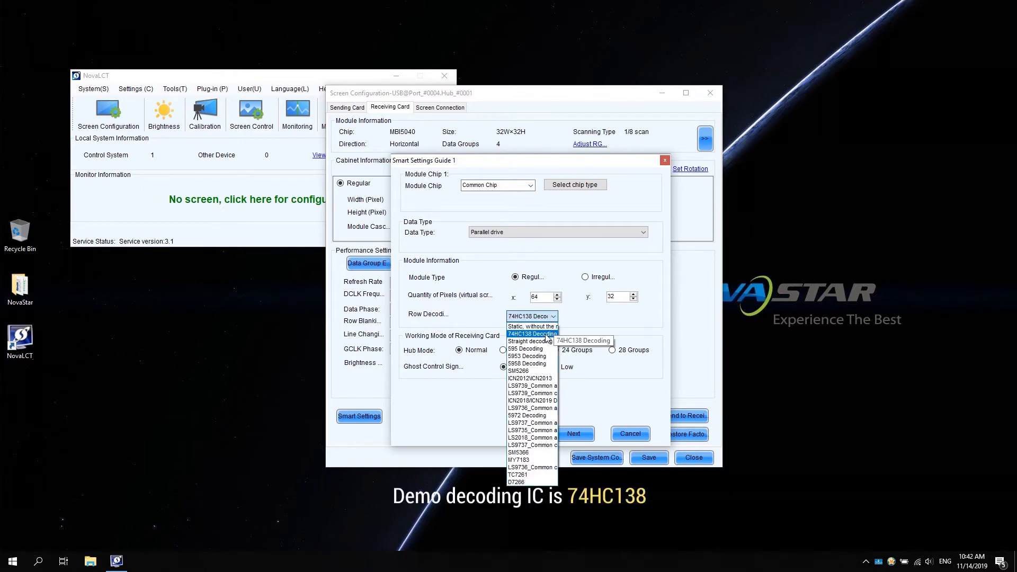
pyautogui.click(546, 335)
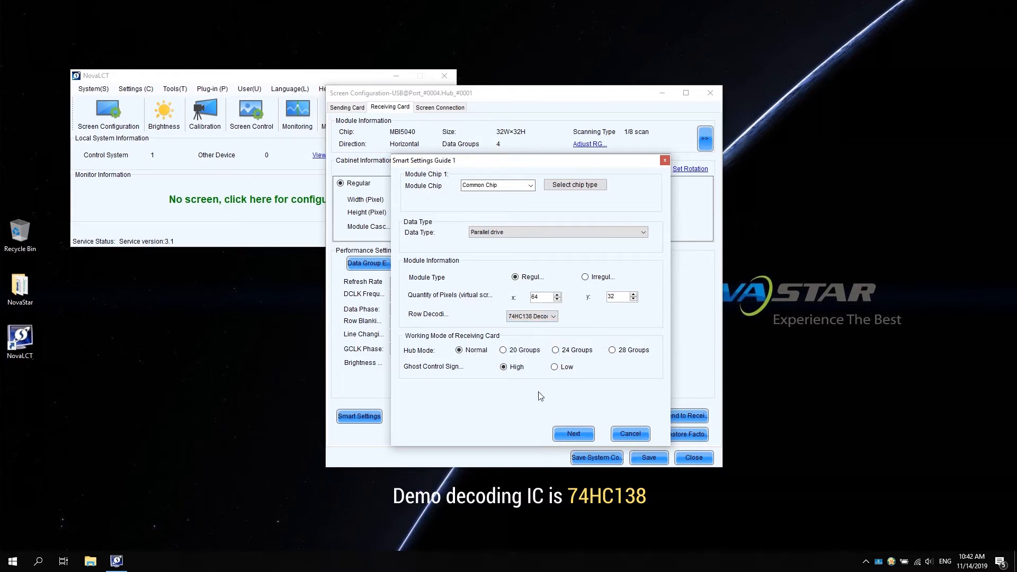
pyautogui.click(576, 433)
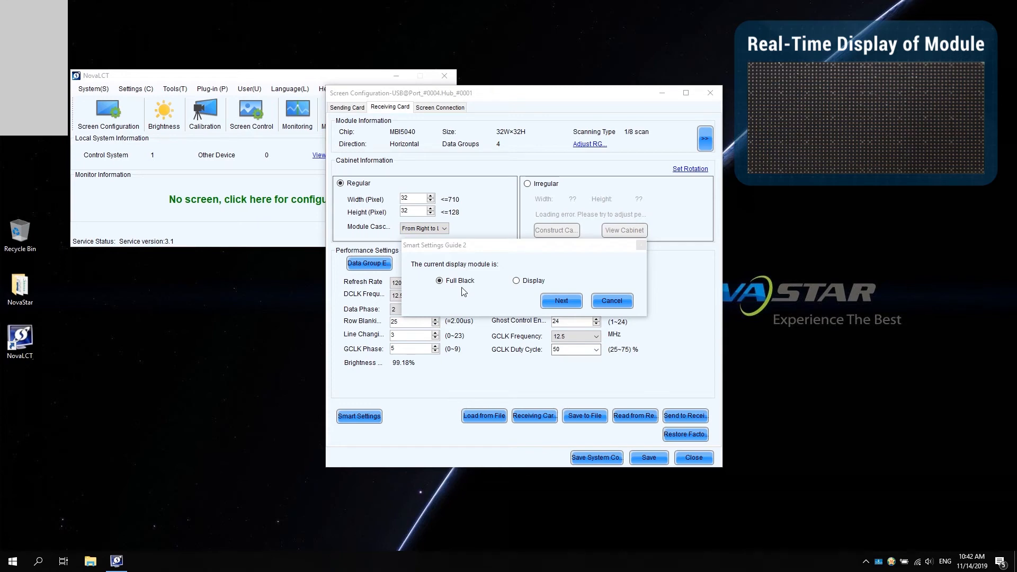
# Accept Full Black as the module display, change to manual status switching and assign Red A to status 1
pyautogui.click(556, 301)
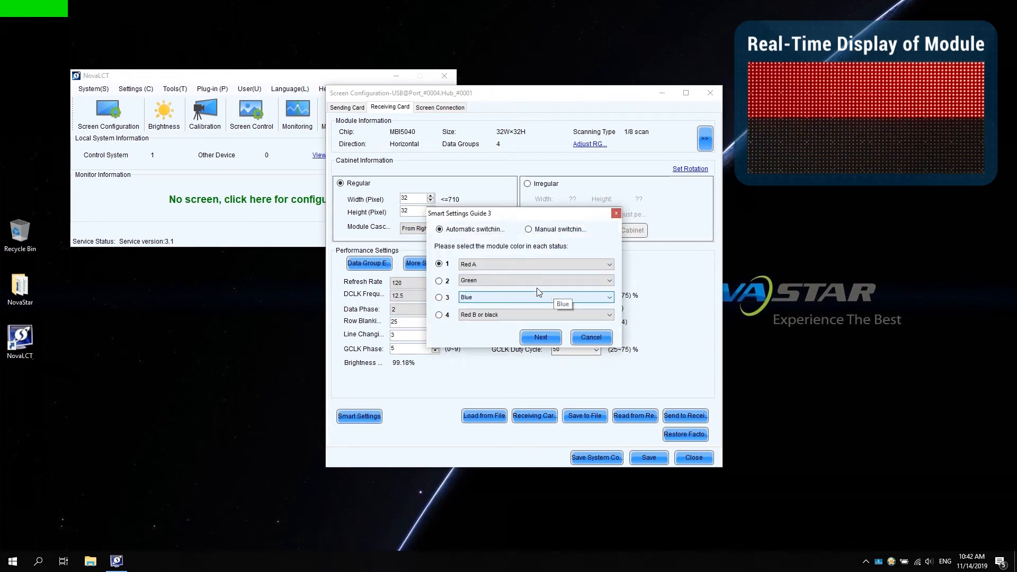
pyautogui.click(529, 231)
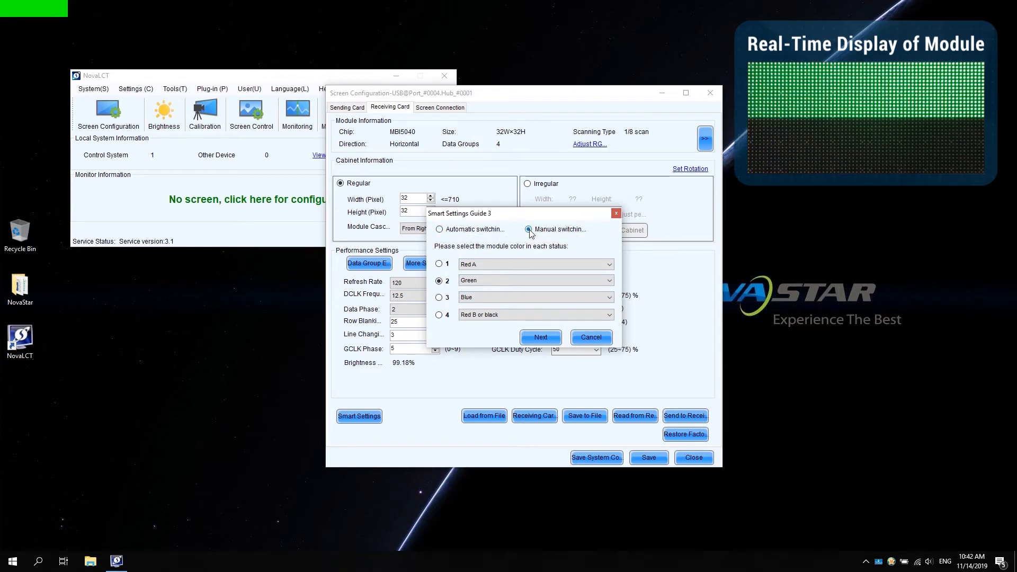
pyautogui.click(439, 264)
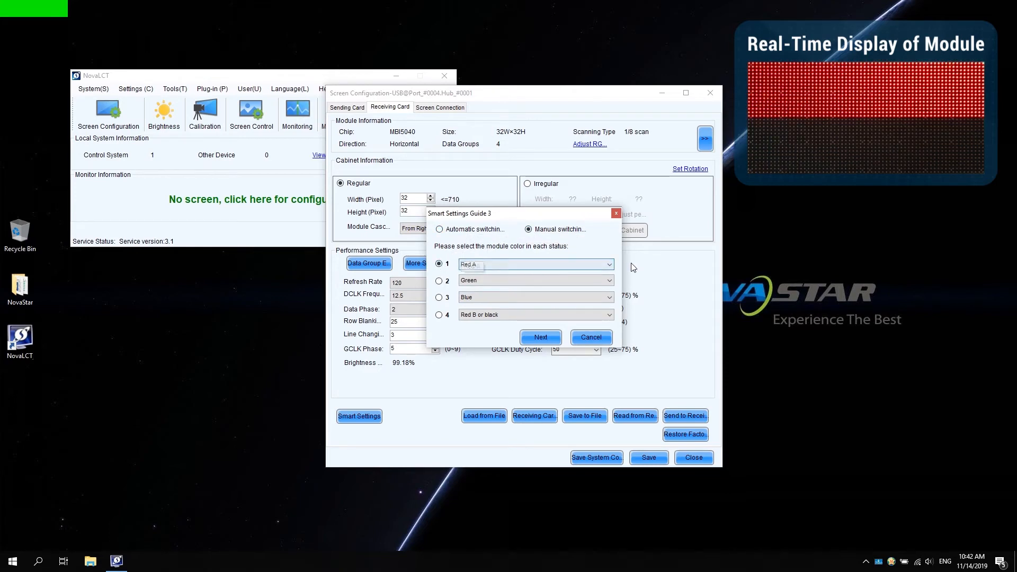
pyautogui.click(609, 265)
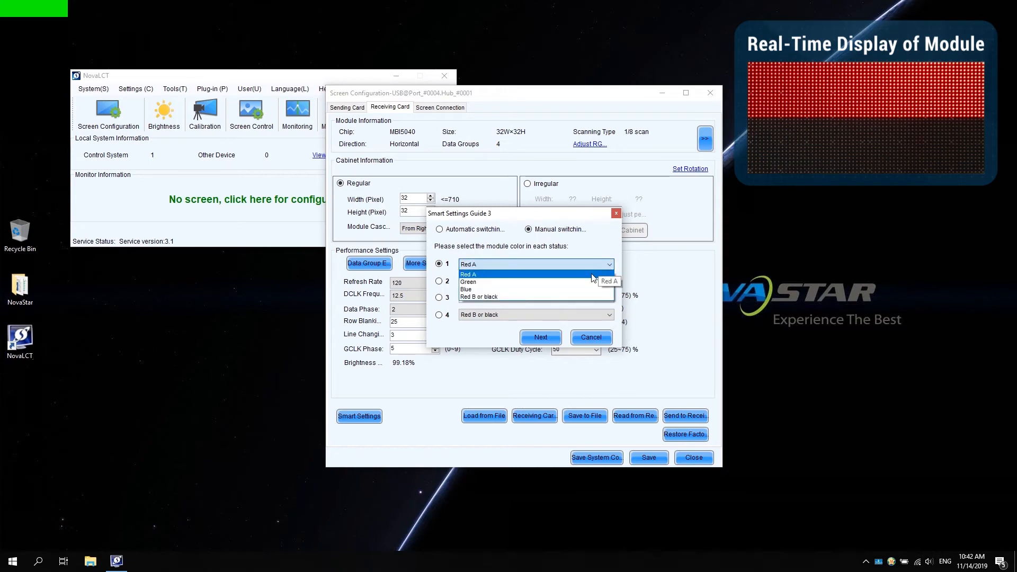
pyautogui.click(593, 275)
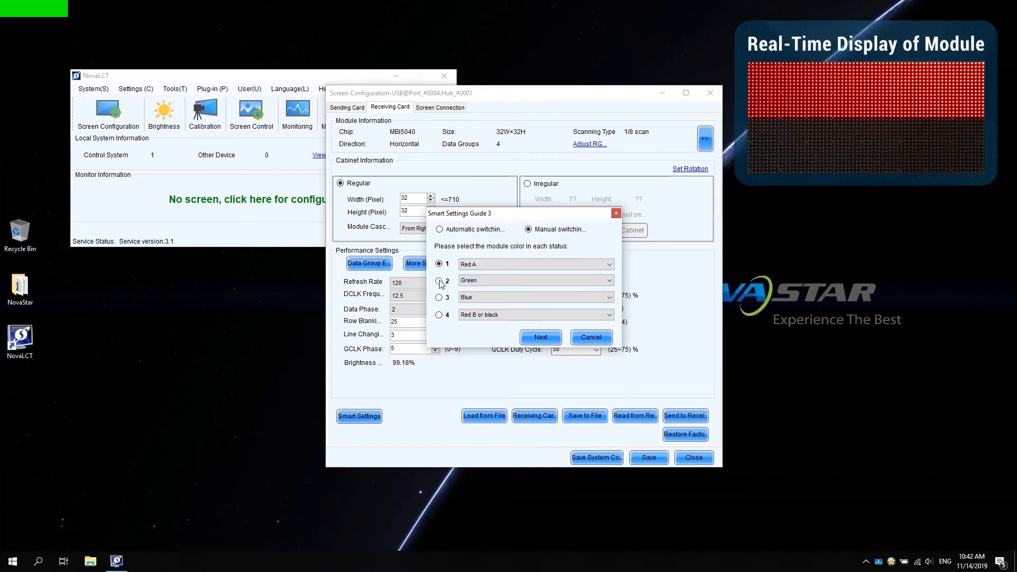
# Assign Green to module status 2, keep the remaining status colors as preset and continue the guide
pyautogui.click(439, 282)
pyautogui.click(609, 280)
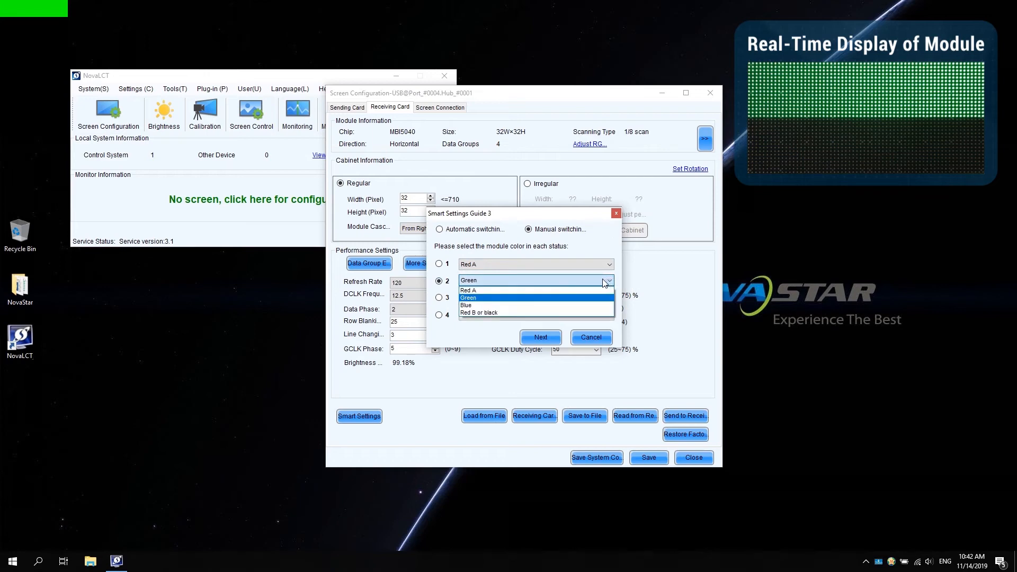
pyautogui.click(562, 299)
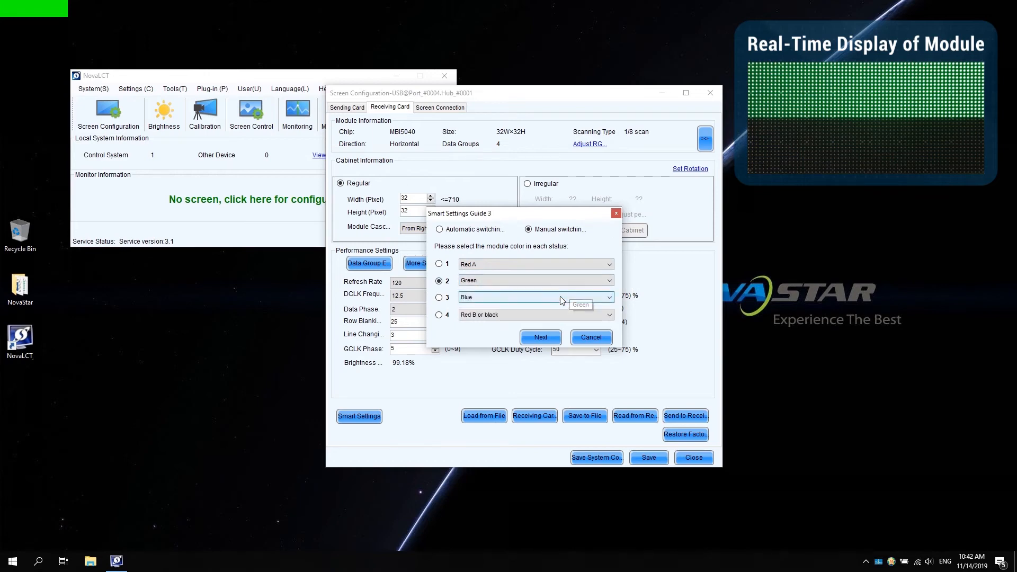
pyautogui.click(540, 338)
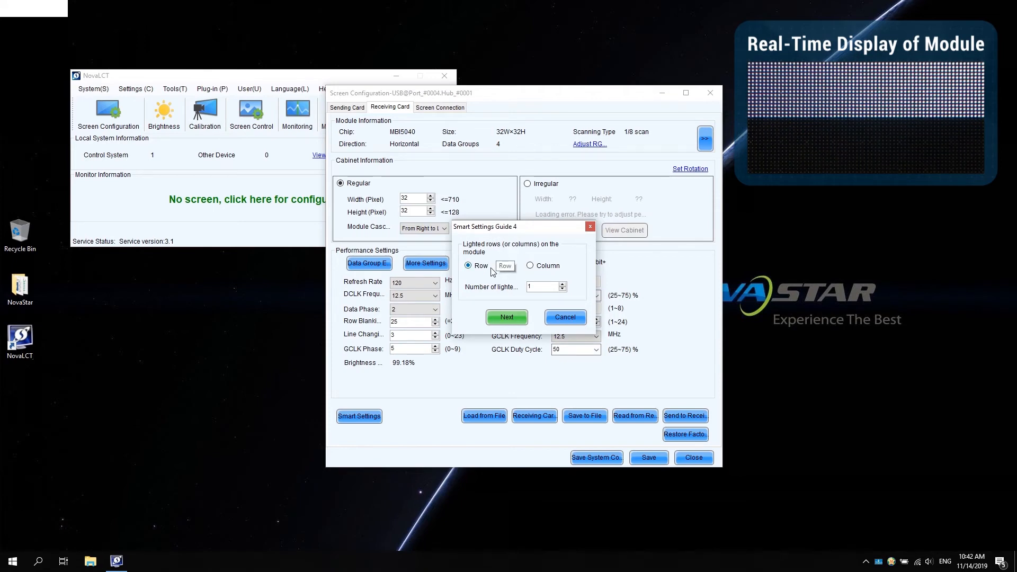
# Set the number of lighted rows on the module to 16, and accept a quantity of 1 lighted row in Guide 5
pyautogui.click(537, 287)
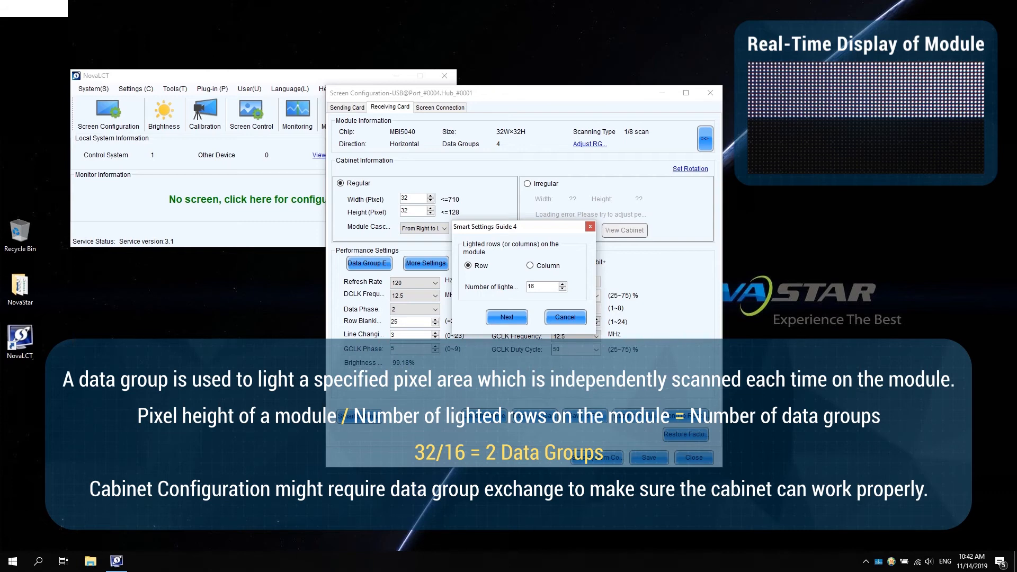
pyautogui.click(504, 317)
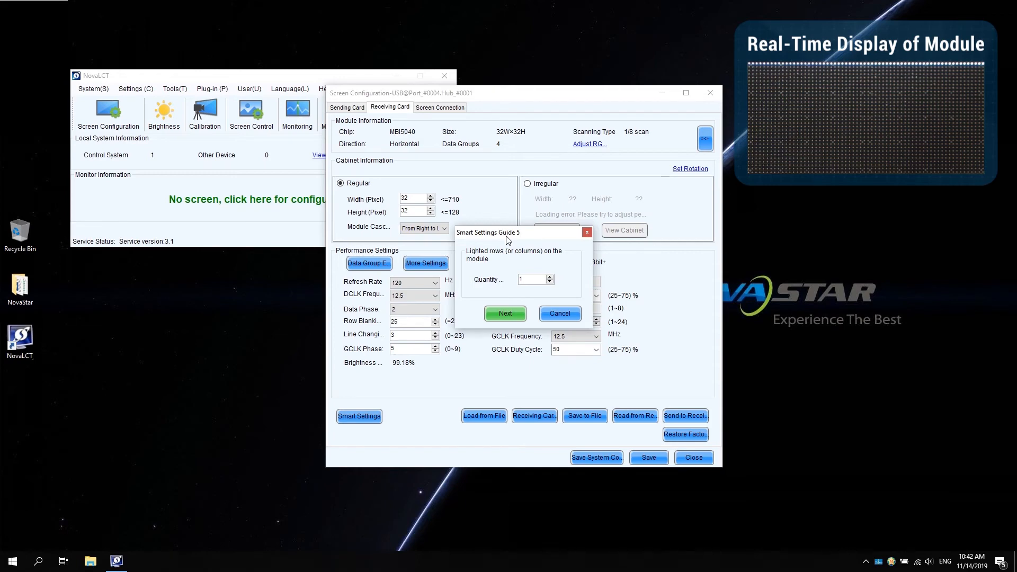
pyautogui.click(504, 314)
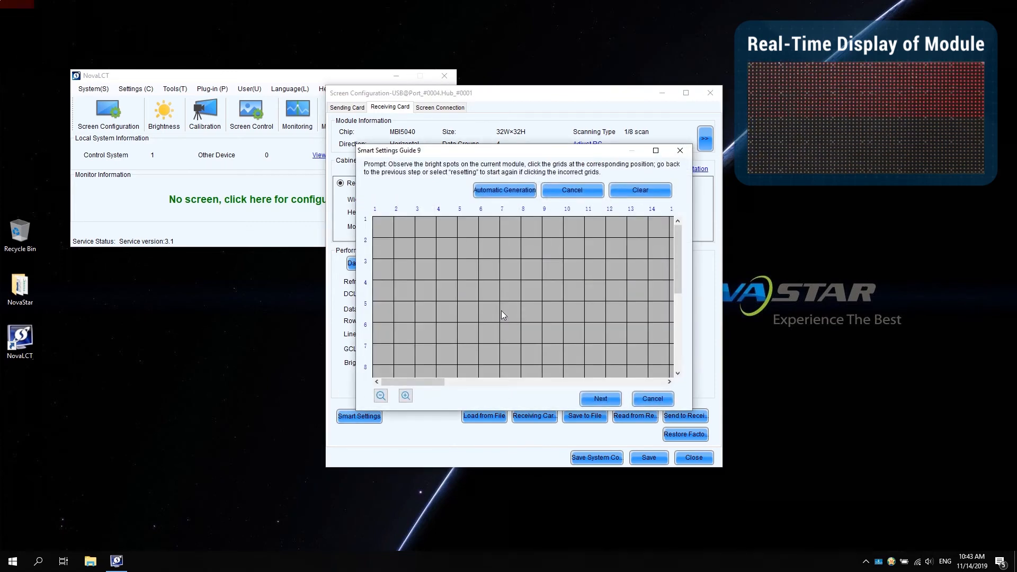
# Trace the first six cells of row 1 from left to right in the running line grid and automatically generate the rest of the row
pyautogui.click(489, 227)
pyautogui.click(385, 229)
pyautogui.click(405, 227)
pyautogui.click(427, 228)
pyautogui.click(447, 228)
pyautogui.click(462, 229)
pyautogui.click(488, 230)
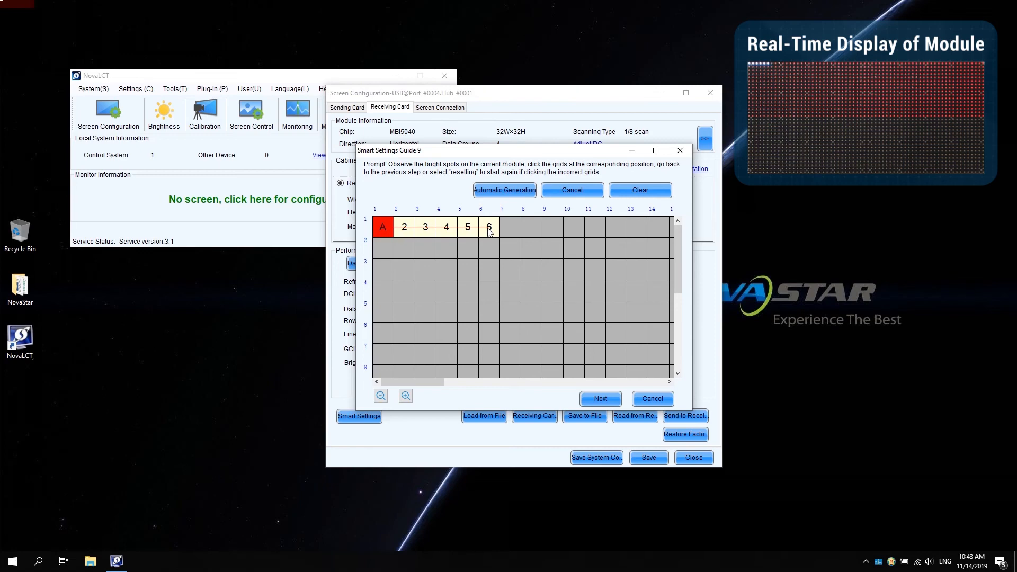
pyautogui.click(504, 190)
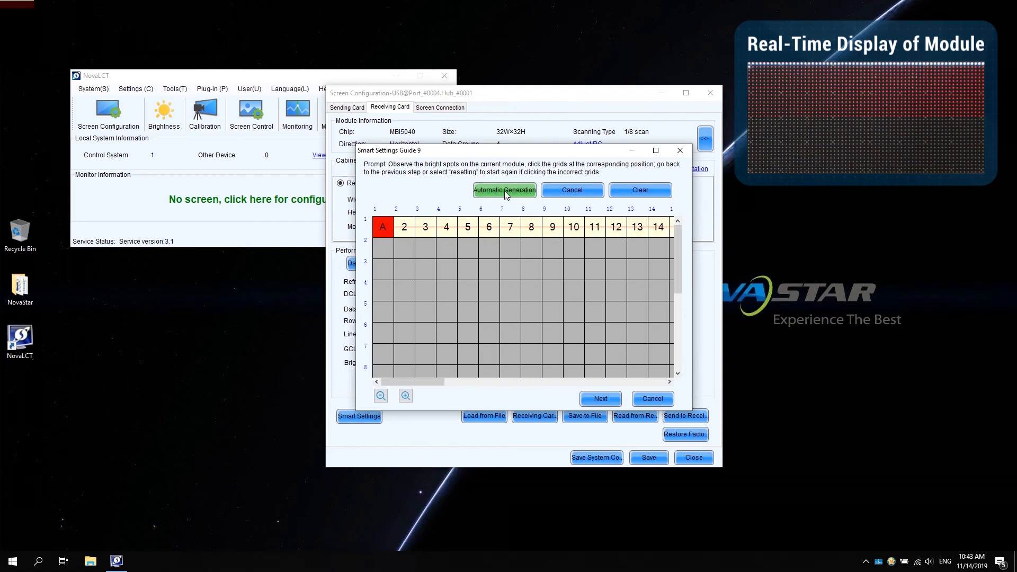
# Mark the first cell of rows 2 to 16 to complete the running line table, and finish the smart setting
pyautogui.click(383, 249)
pyautogui.click(383, 271)
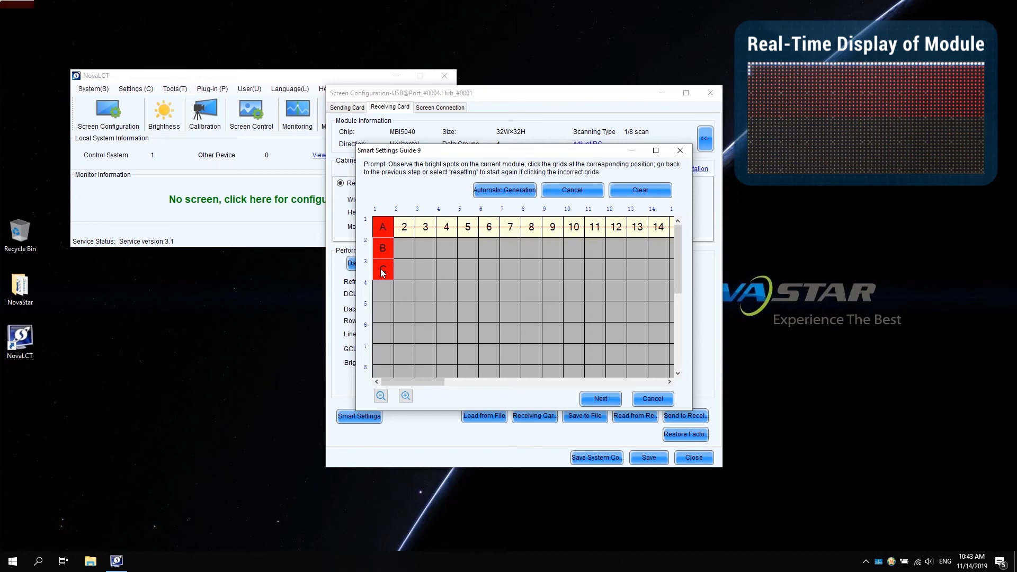
pyautogui.press('Return')
pyautogui.press('Return')
pyautogui.press('Return')
pyautogui.press('Return')
pyautogui.press('Return')
pyautogui.press('Return')
pyautogui.press('Return')
pyautogui.press('Return')
pyautogui.press('Return')
pyautogui.press('Return')
pyautogui.press('Return')
pyautogui.press('Return')
pyautogui.press('Return')
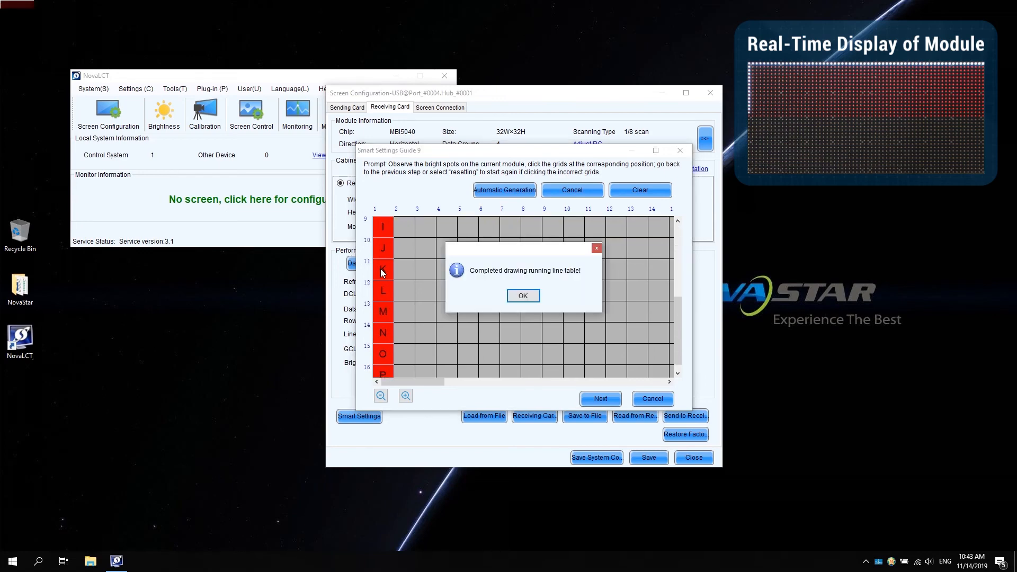
pyautogui.click(527, 297)
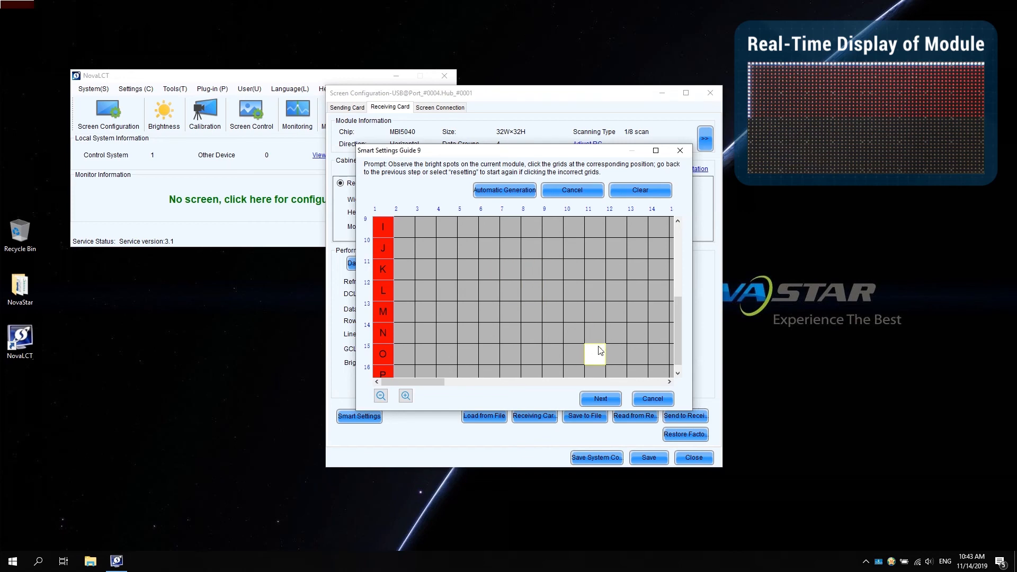
pyautogui.click(599, 401)
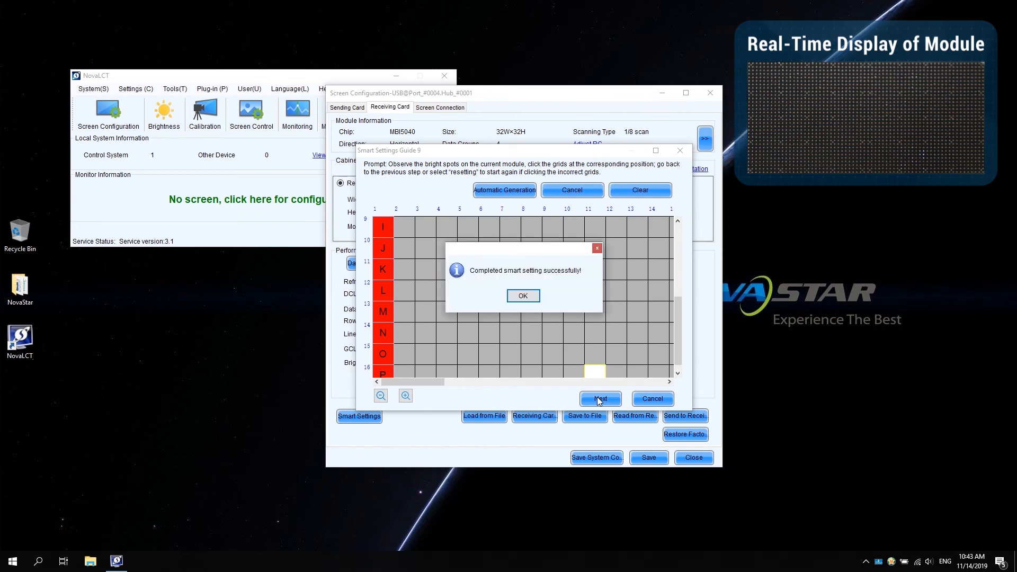
pyautogui.click(531, 299)
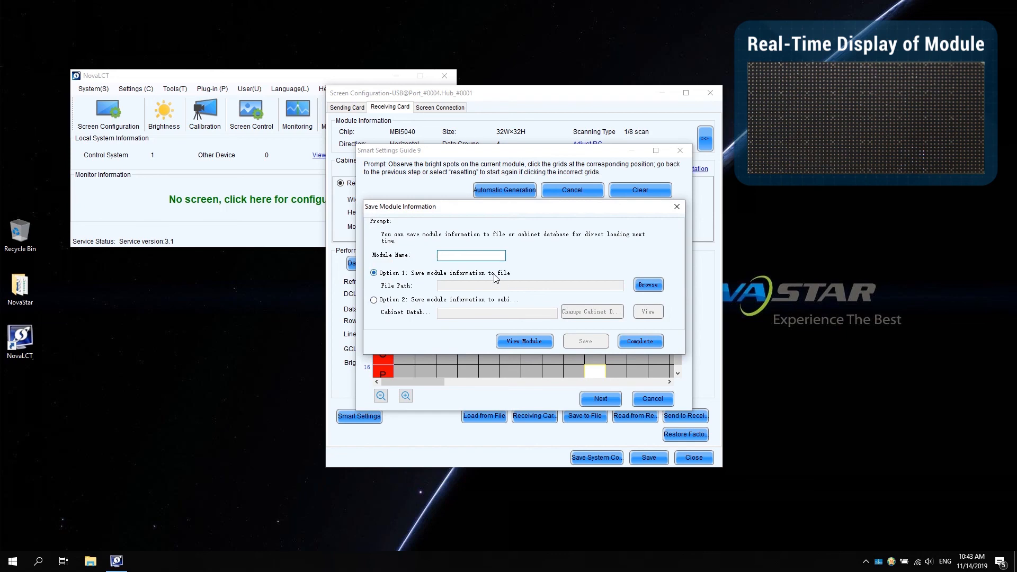
# Name the module NovaStar, save its information to the file NovaStar2.module in the NovaStar Course folder, and complete the guide
pyautogui.write('NovaStar')
pyautogui.click(644, 286)
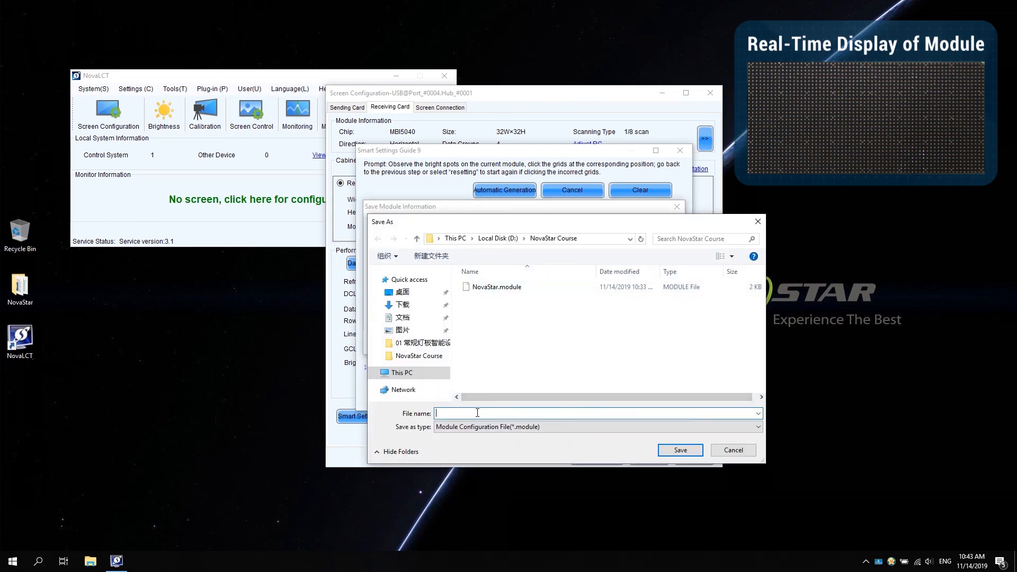
pyautogui.write('NovaStar2')
pyautogui.click(680, 451)
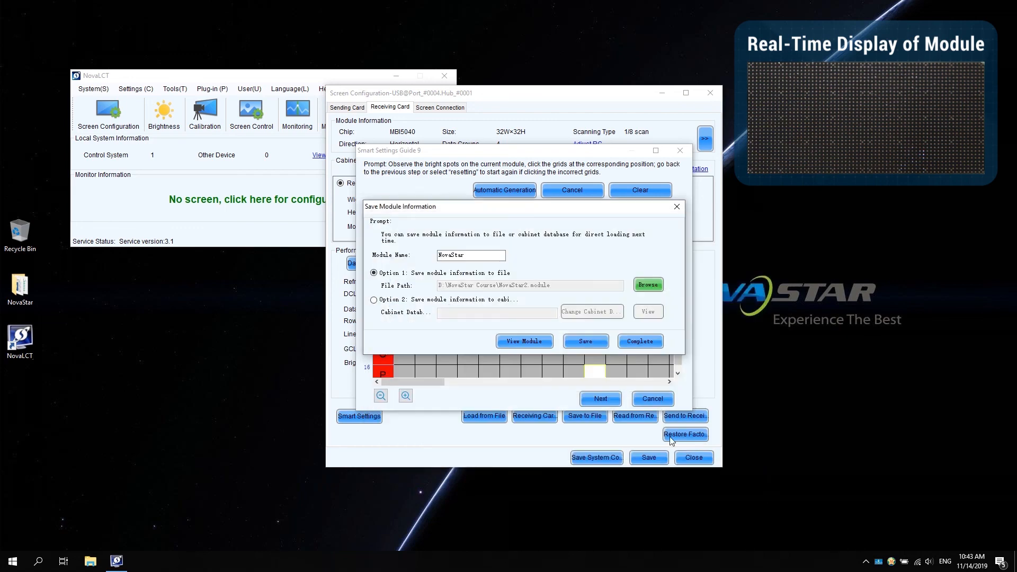
pyautogui.click(580, 341)
pyautogui.click(523, 296)
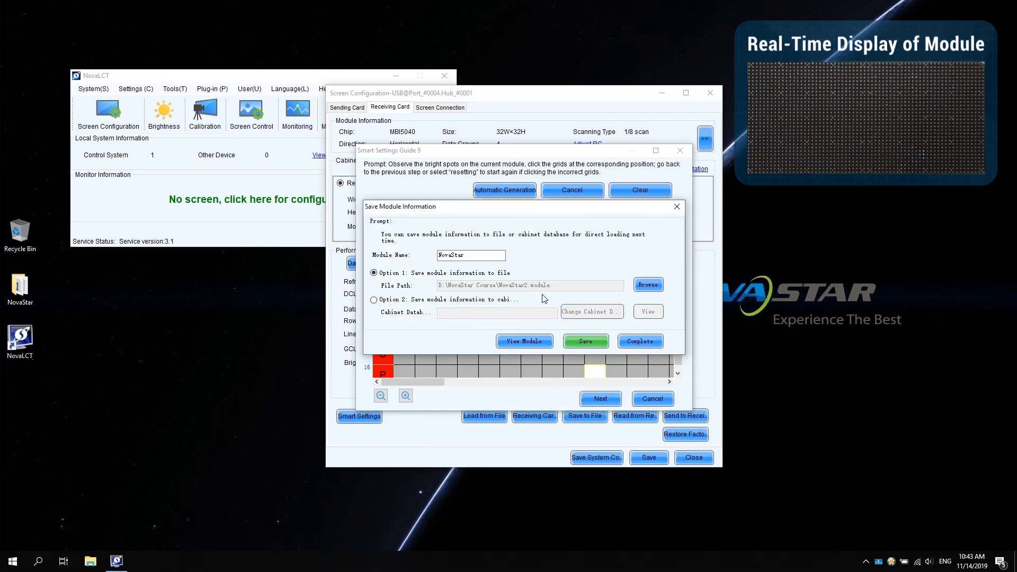
pyautogui.click(632, 341)
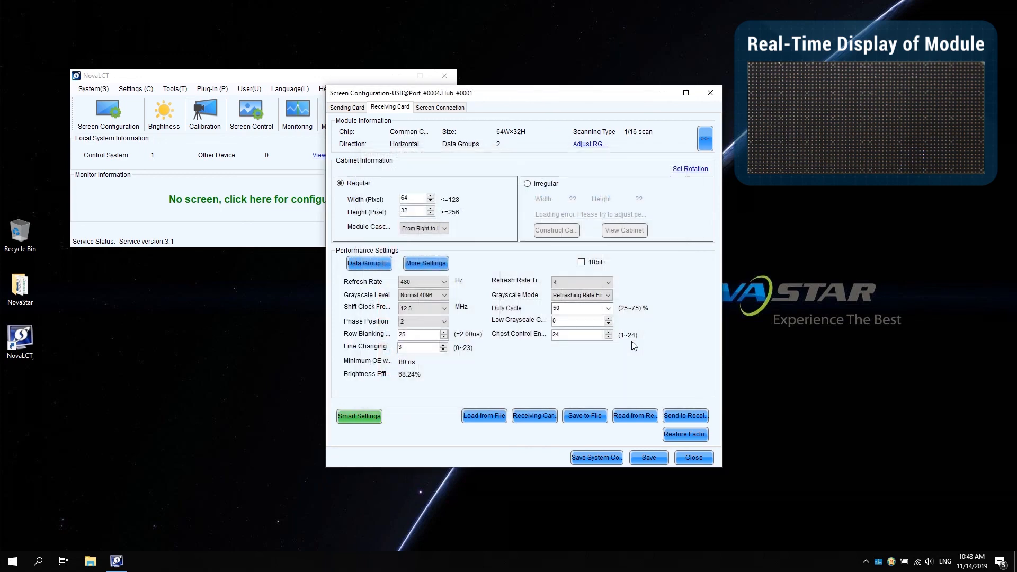